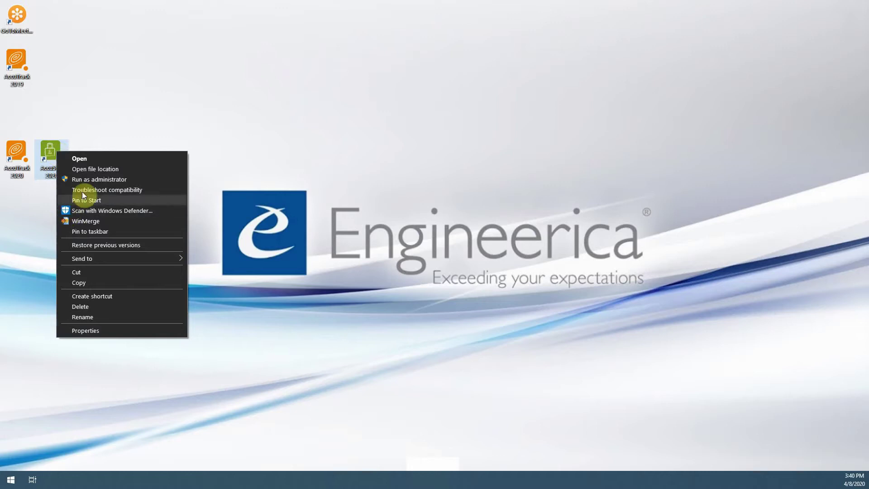
# - Run setdatapath.exe from the AccuSQL 2020 shortcut's file location and inspect the data path used in Native mode
pyautogui.click(96, 169)
pyautogui.scroll(-7, 390, 236)
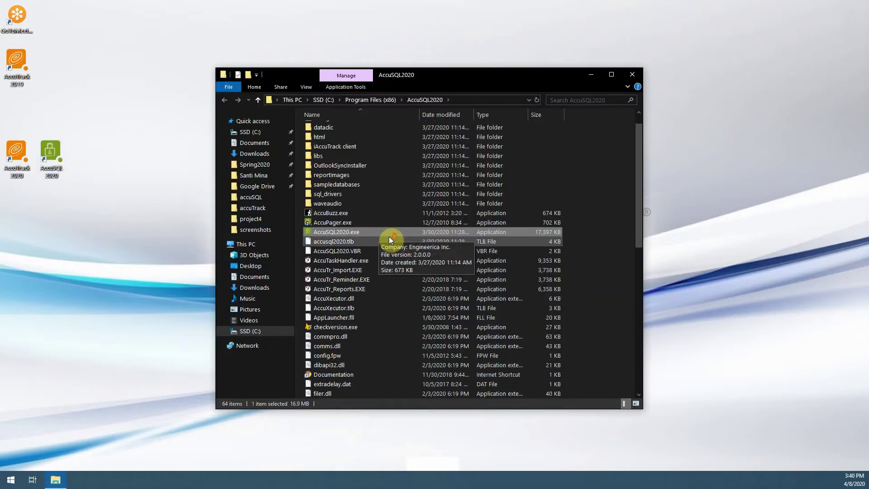
pyautogui.scroll(-2, 389, 236)
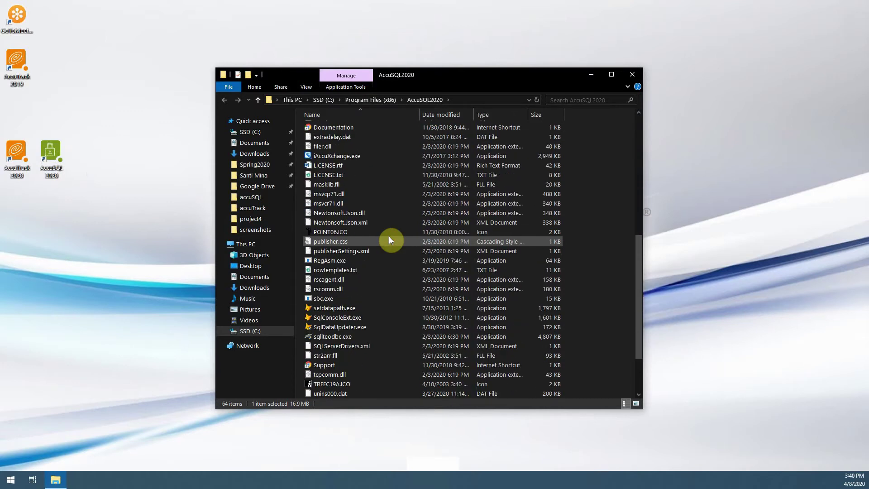
pyautogui.doubleClick(333, 308)
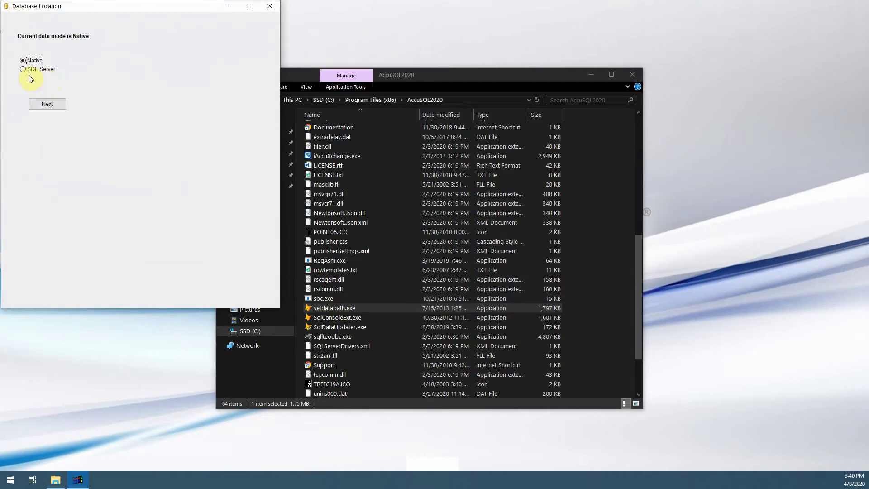
pyautogui.click(47, 104)
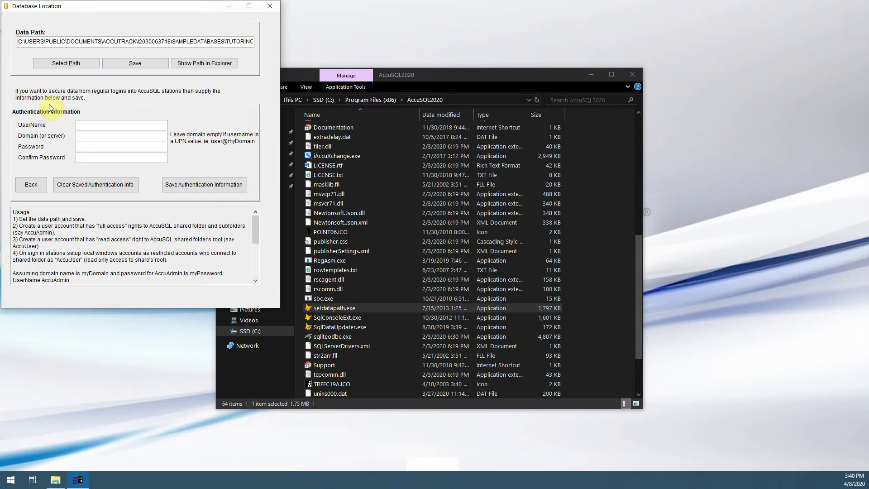
pyautogui.moveTo(19, 41); pyautogui.dragTo(244, 45)
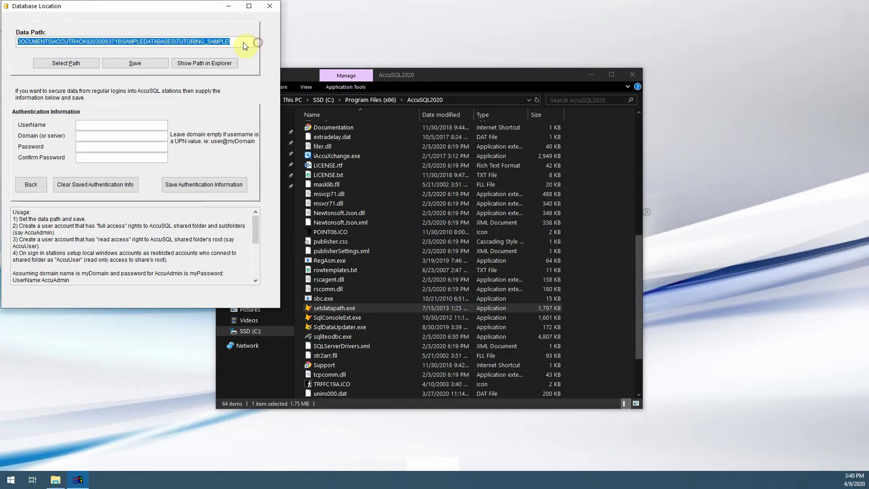
pyautogui.click(240, 42)
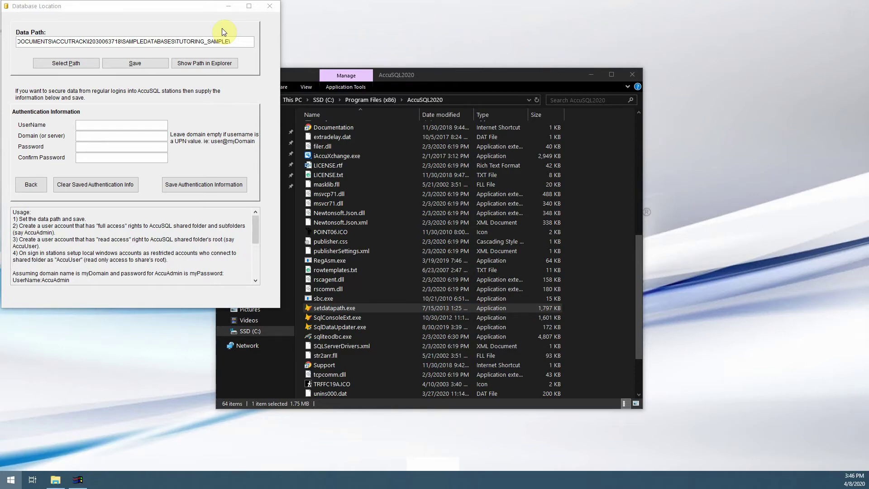
# - Open Microsoft SQL Server Management Studio 18, connect to .\SQLEXPRESS with Windows Authentication, and view its list of databases
pyautogui.press('super')
pyautogui.write('sql')
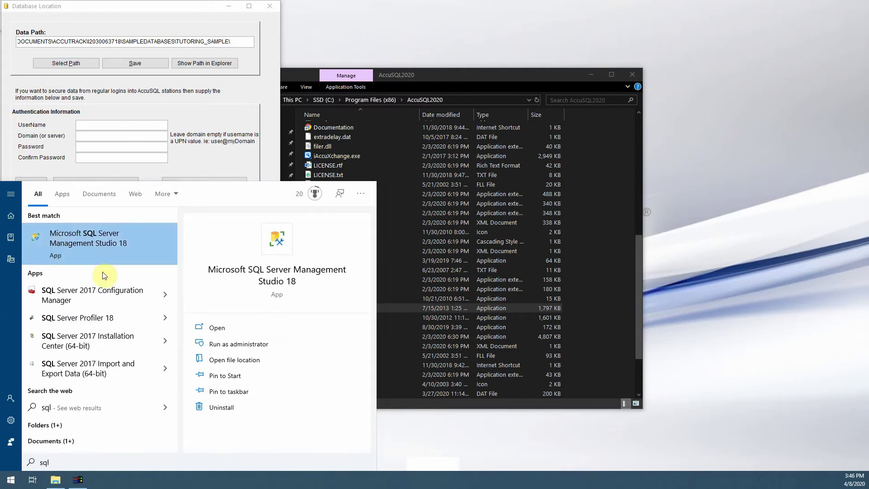
pyautogui.click(111, 248)
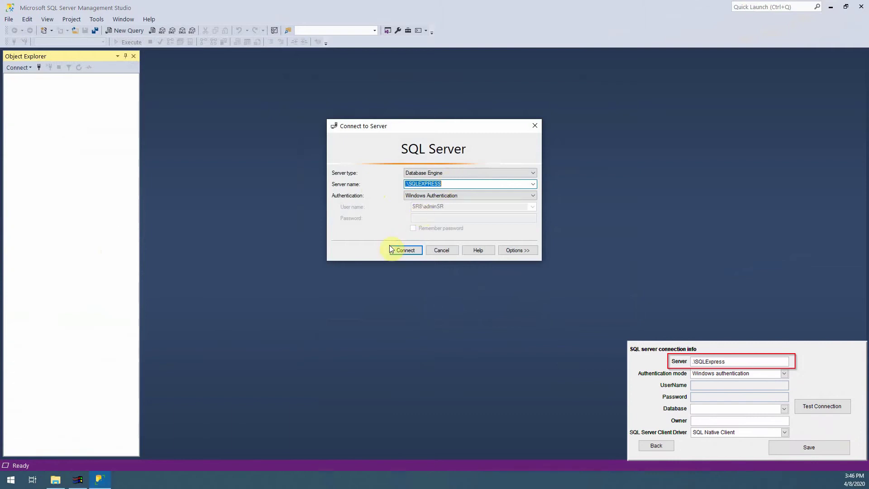
pyautogui.click(403, 251)
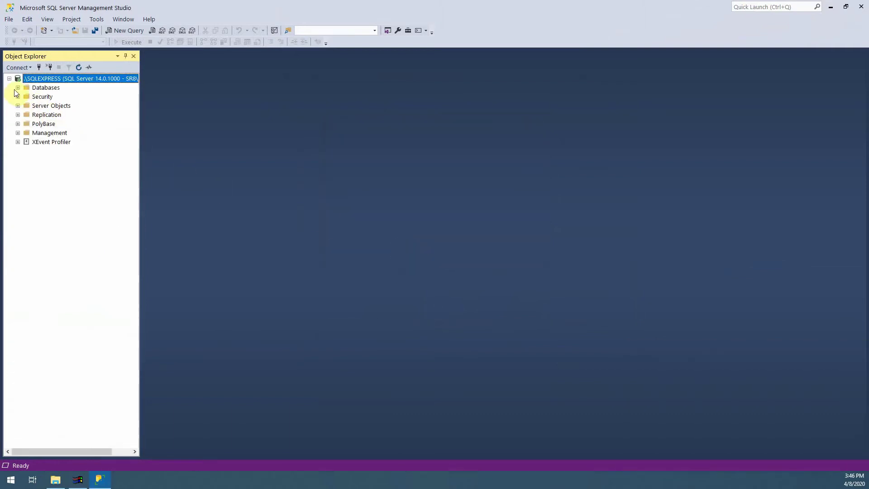
pyautogui.click(17, 88)
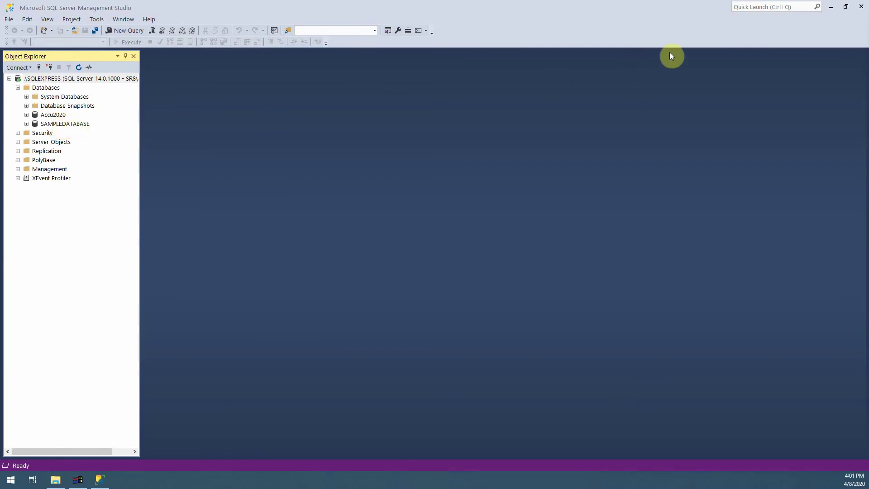
# - Close SQL Server Management Studio, the Database Location tool and the AccuSQL2020 folder
pyautogui.click(859, 7)
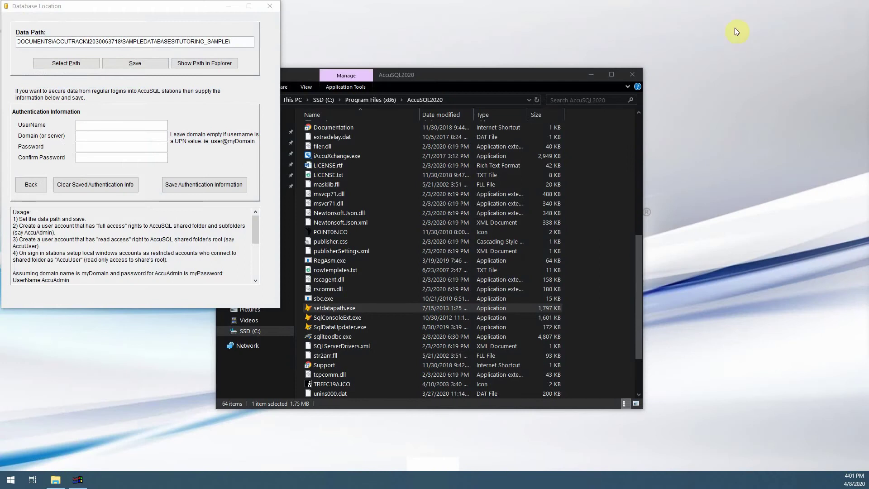
pyautogui.click(267, 6)
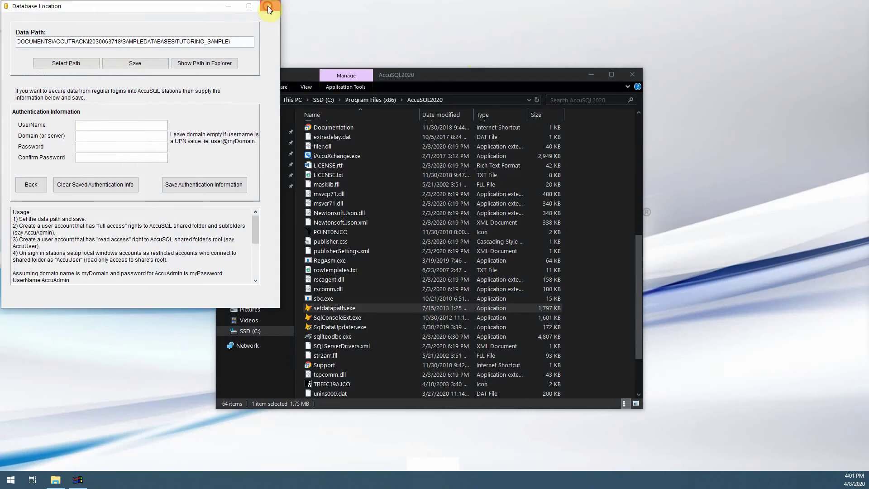
pyautogui.click(633, 77)
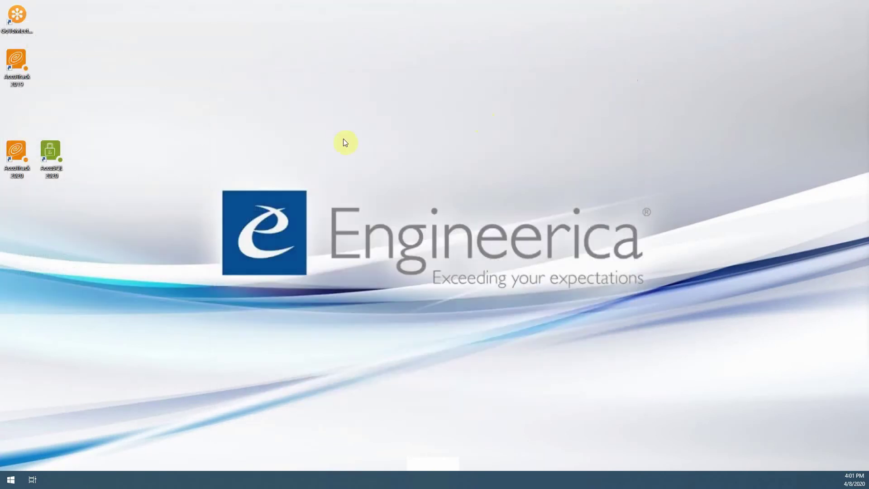
# - Launch AccuSQL 2020, dismiss the startup tip, and sign in to System Administration with the administrator ID and password
pyautogui.doubleClick(52, 158)
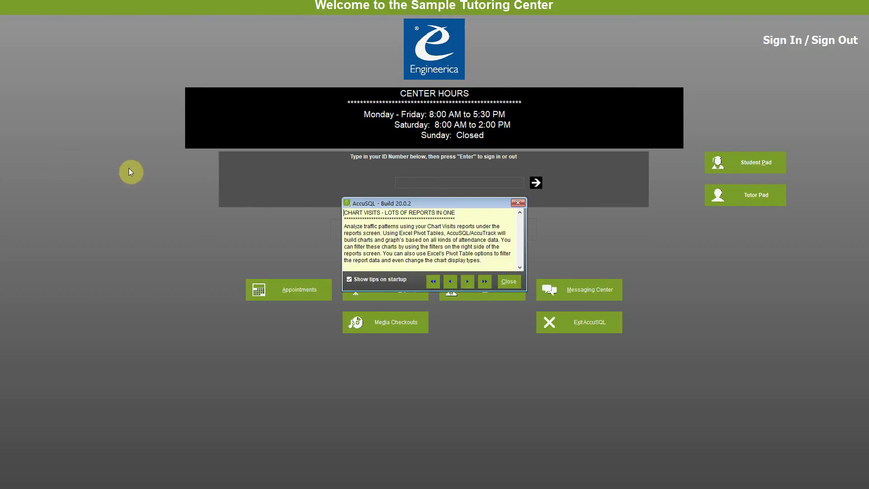
pyautogui.click(507, 281)
pyautogui.write('*********')
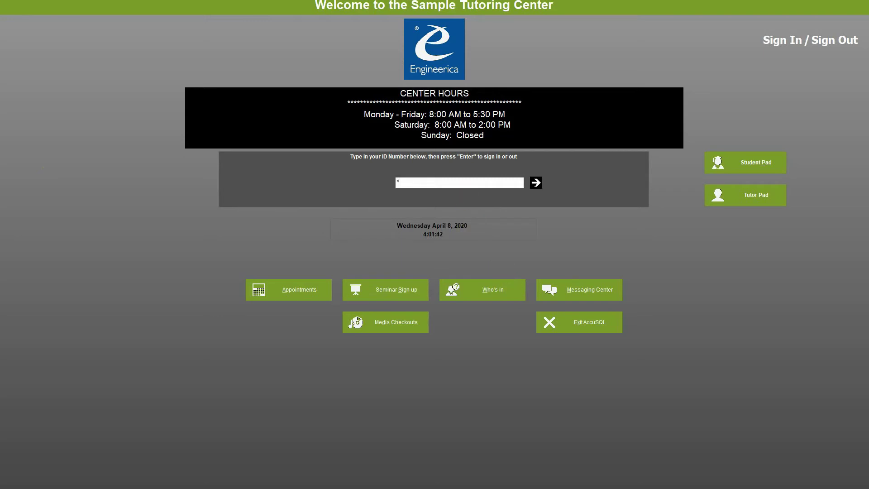
pyautogui.press('Return')
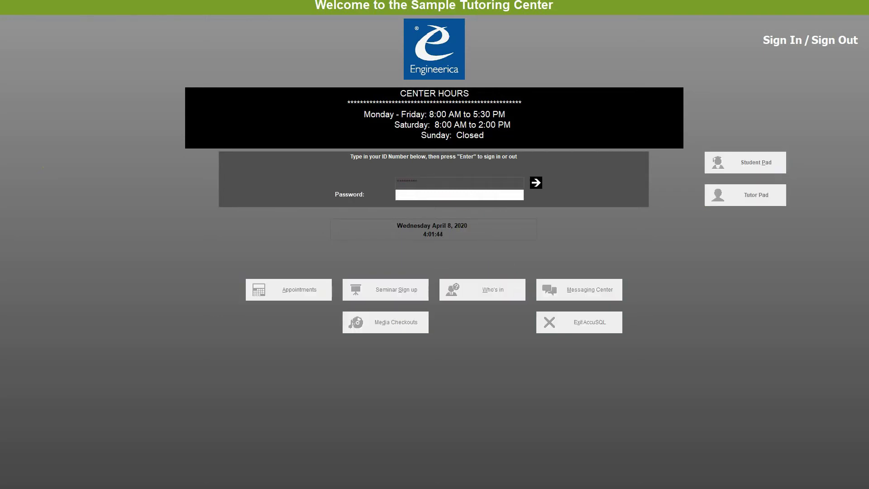
pyautogui.write('****')
pyautogui.press('Return')
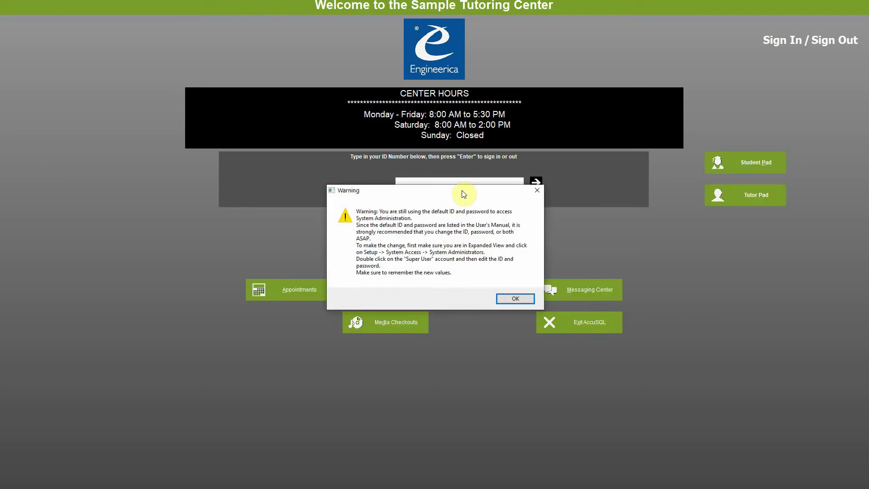
pyautogui.click(515, 299)
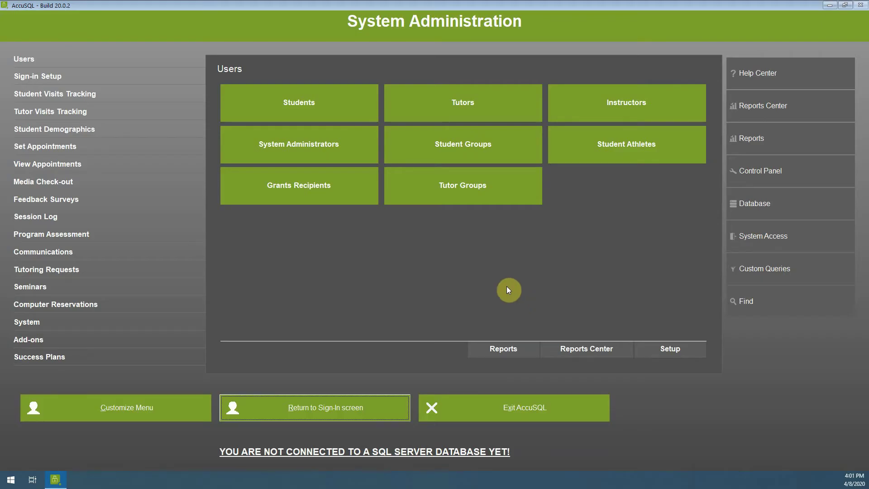
# - Open the Database Location settings and choose SQL Server as the data mode to reach the connection form
pyautogui.click(750, 207)
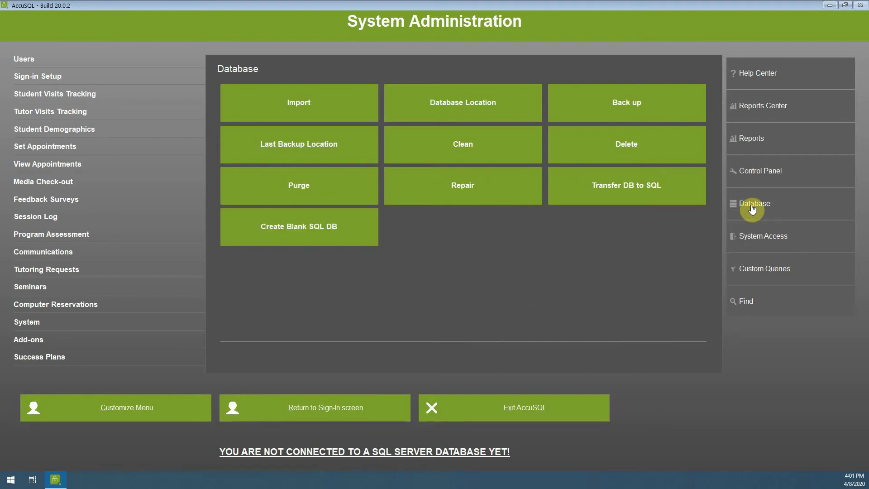
pyautogui.click(463, 109)
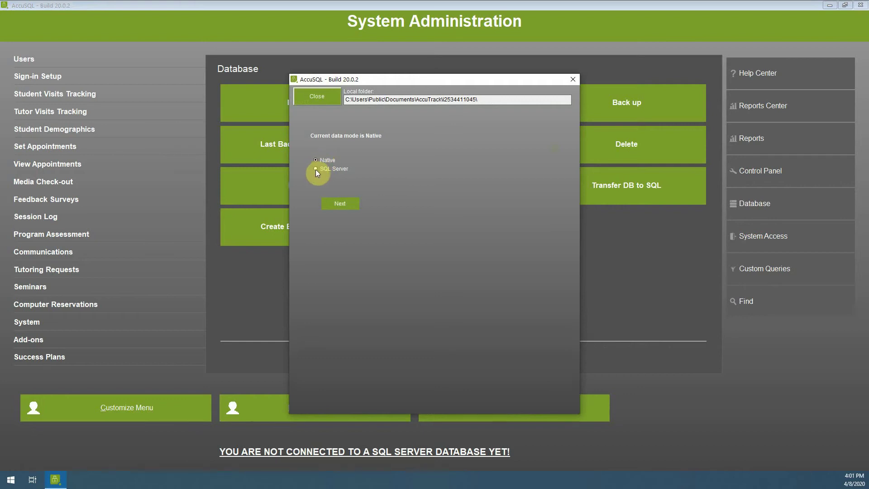
pyautogui.click(316, 169)
pyautogui.click(342, 209)
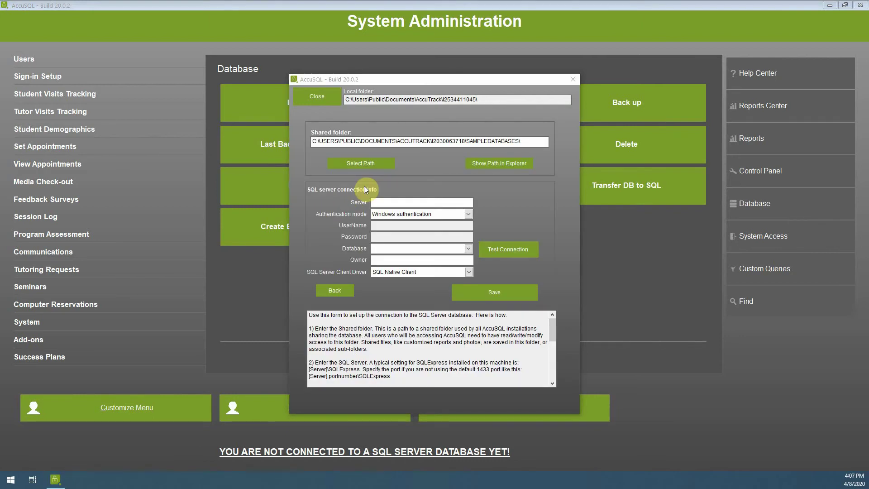
# - Set the server to .\SQLExpress with Windows authentication and select SQL Server Native Client 11.0 as the client driver
pyautogui.click(383, 203)
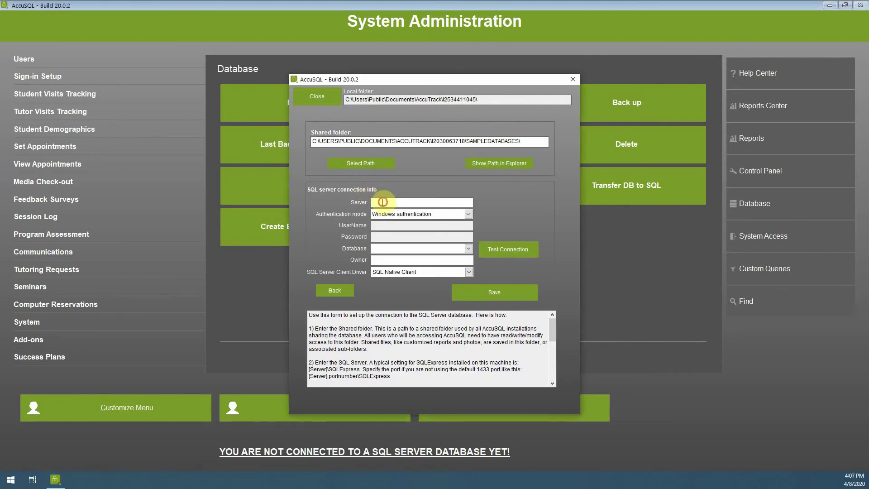
pyautogui.write('.\\SQLExpress')
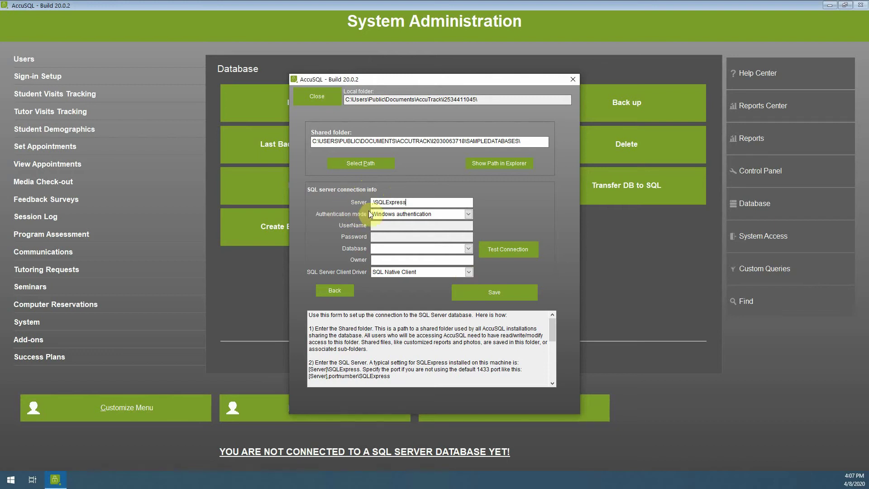
pyautogui.click(468, 214)
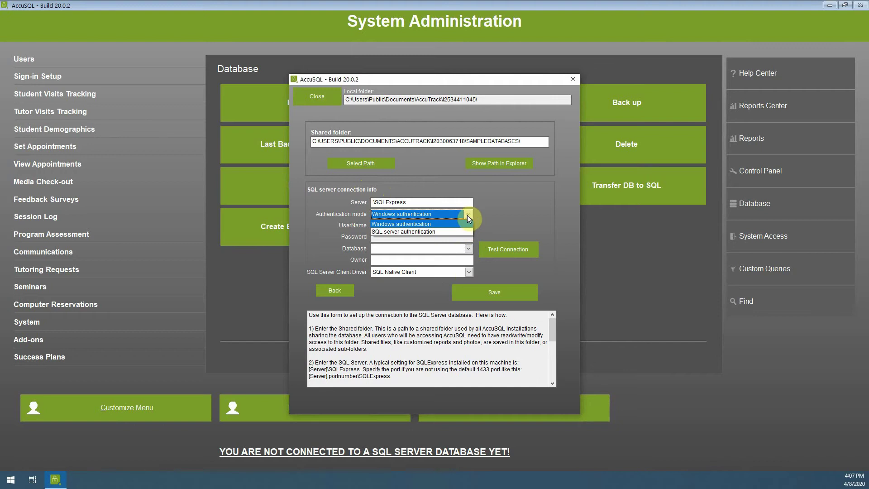
pyautogui.click(469, 224)
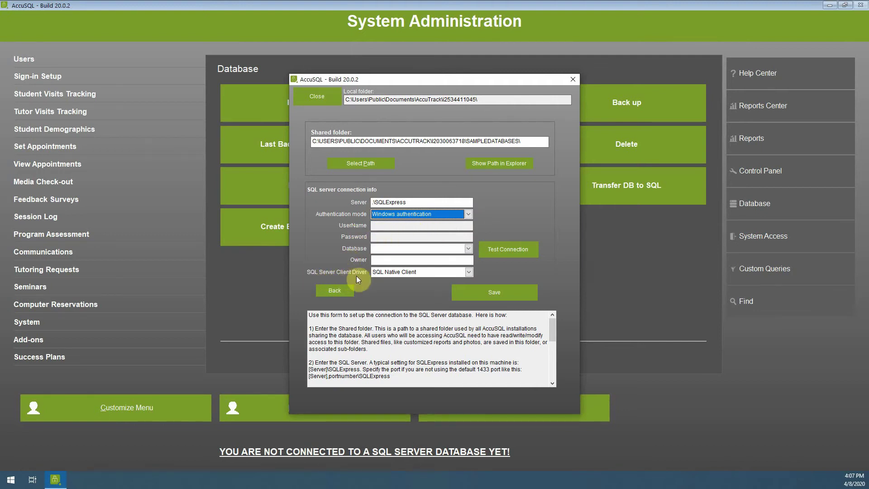
pyautogui.click(468, 272)
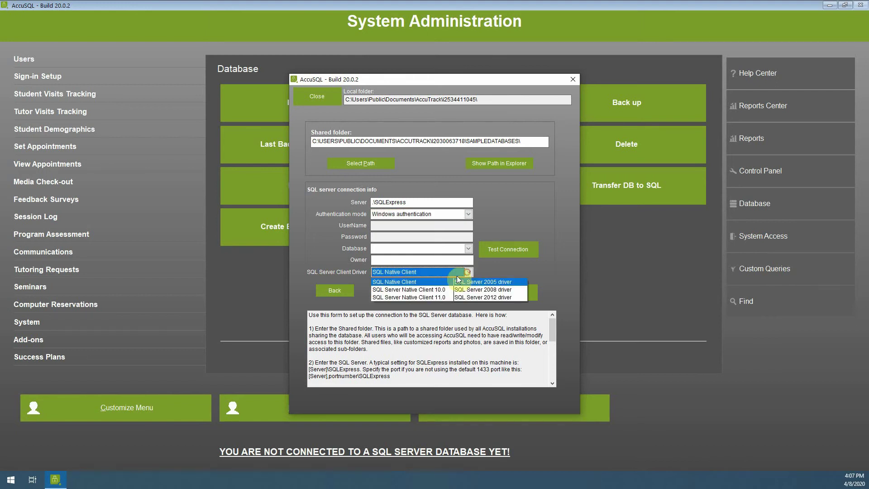
pyautogui.click(432, 297)
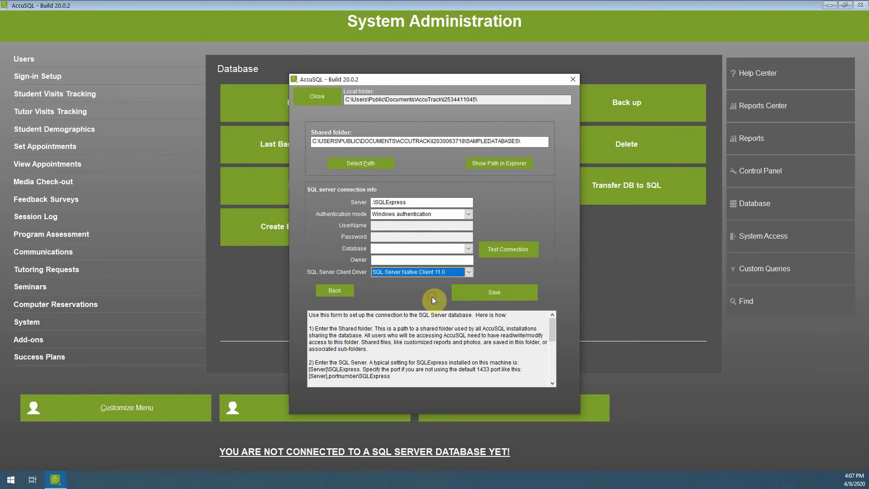
# - Select the SAMPLEDATABASE database, set its owner to dbo, and test the connection
pyautogui.click(469, 250)
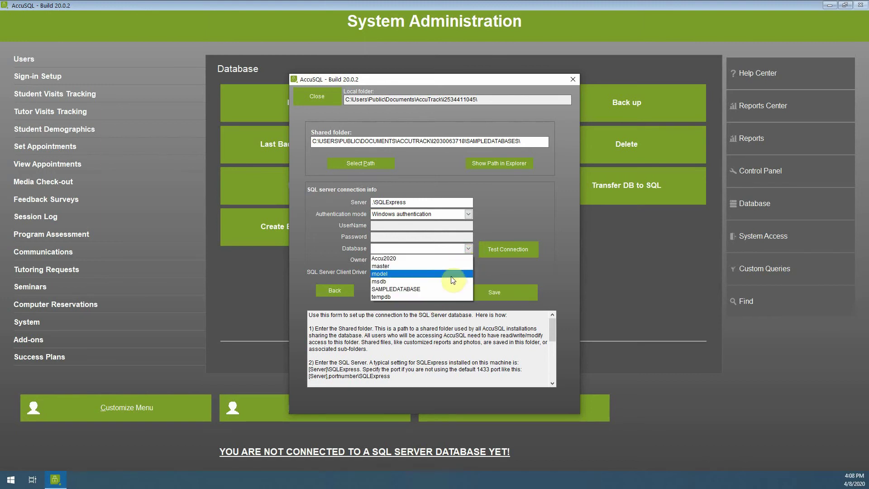
pyautogui.click(435, 289)
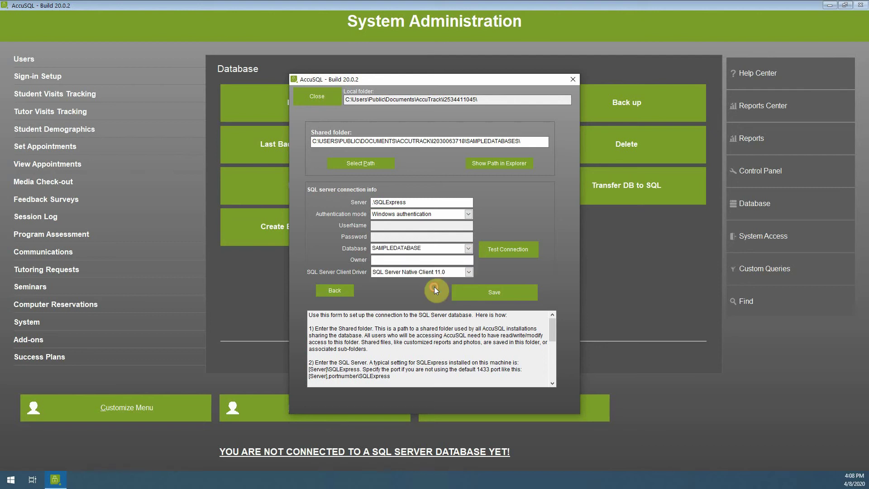
pyautogui.click(417, 259)
pyautogui.write('dbo')
pyautogui.click(505, 253)
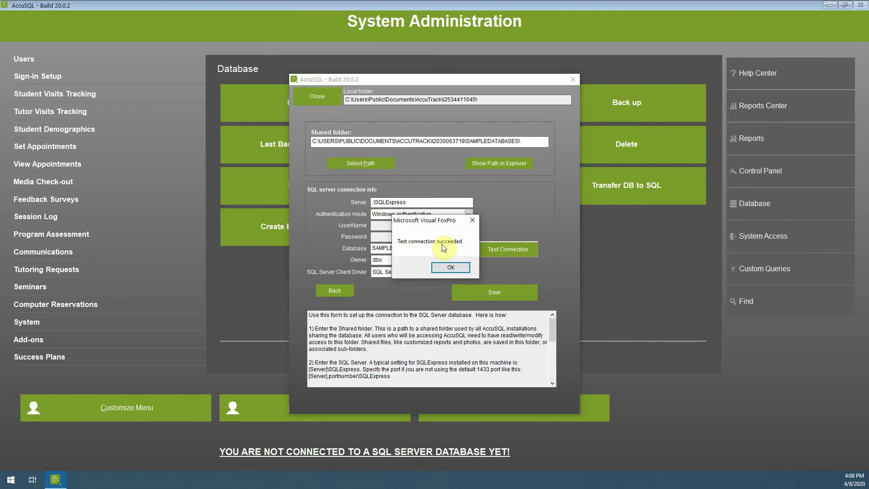
pyautogui.click(449, 268)
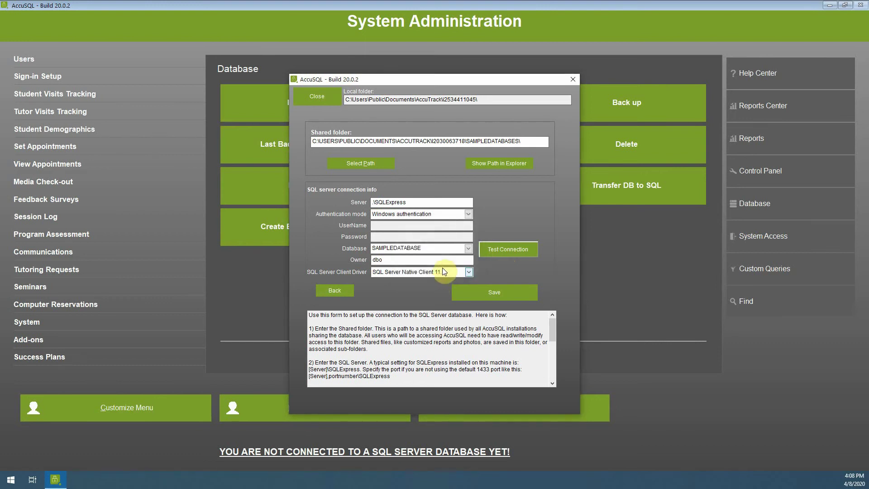
# - Save the SQL Server connection info, acknowledge the restart notice, and close the Database Location settings
pyautogui.click(485, 296)
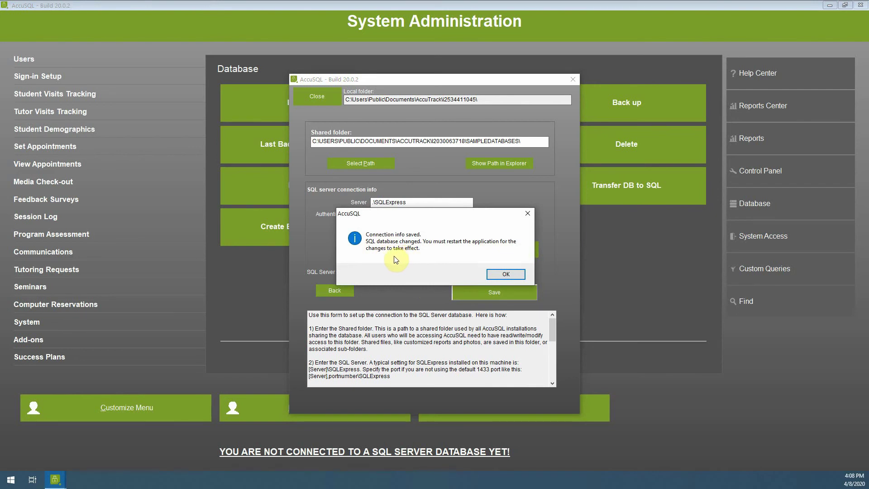
pyautogui.click(497, 275)
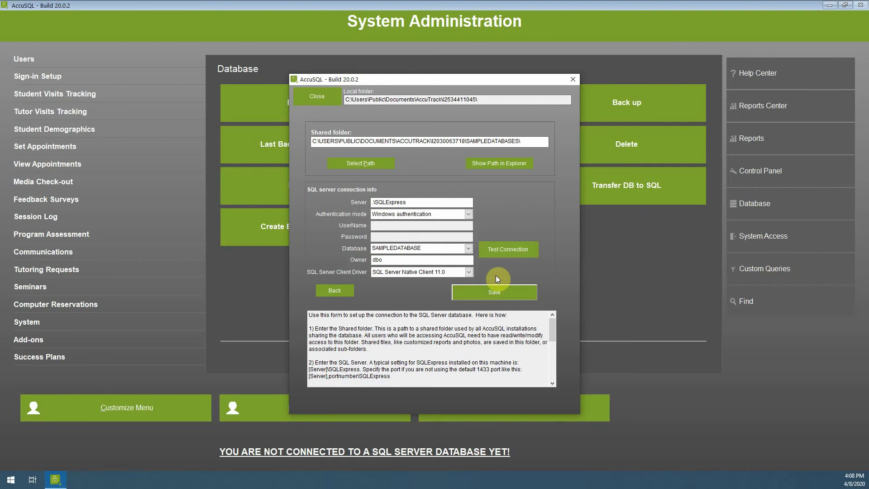
pyautogui.click(328, 104)
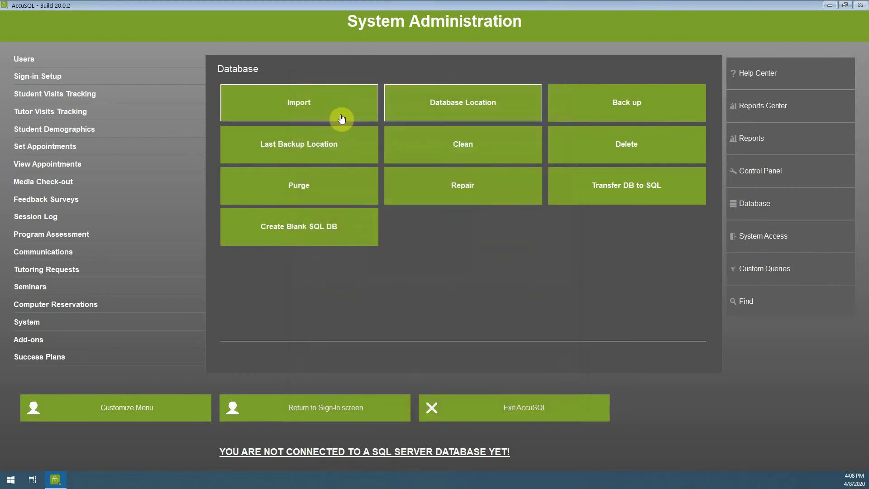
# - Exit AccuSQL without backing up the data and close the backup window
pyautogui.click(513, 403)
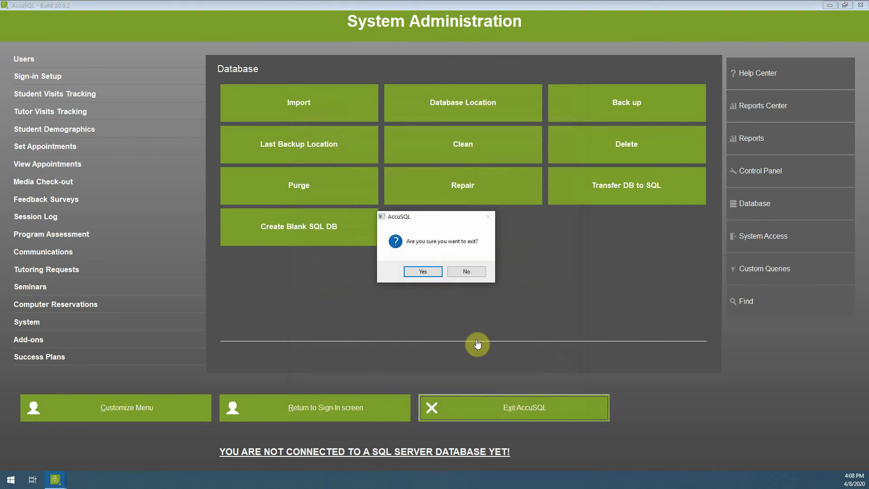
pyautogui.click(427, 271)
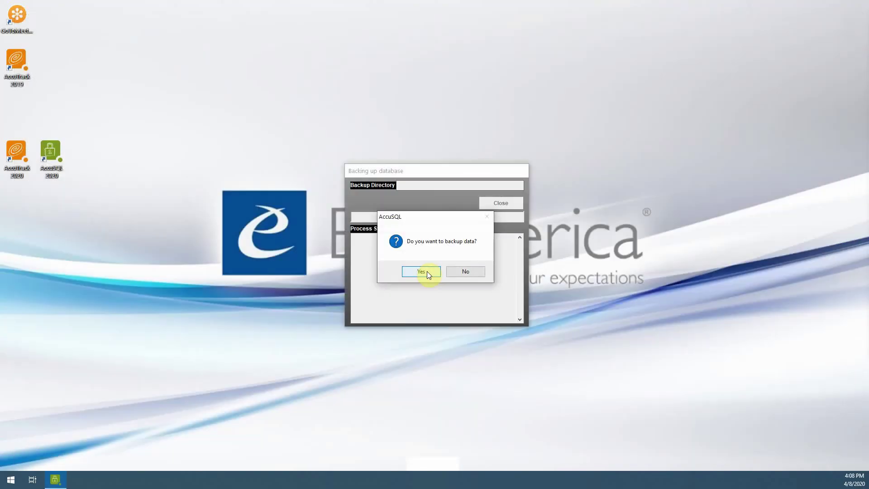
pyautogui.click(459, 272)
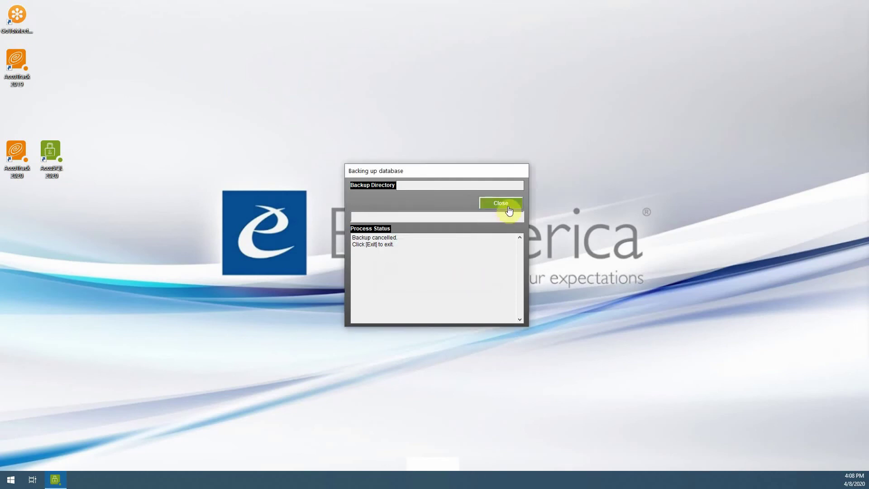
pyautogui.click(509, 210)
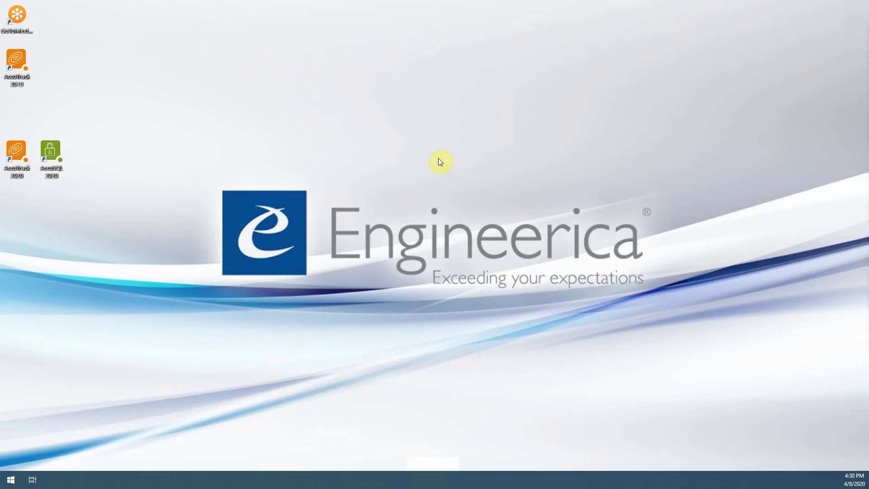
# - Relaunch AccuSQL 2020, dismiss the startup tip, and sign in with the administrator ID and password
pyautogui.doubleClick(50, 161)
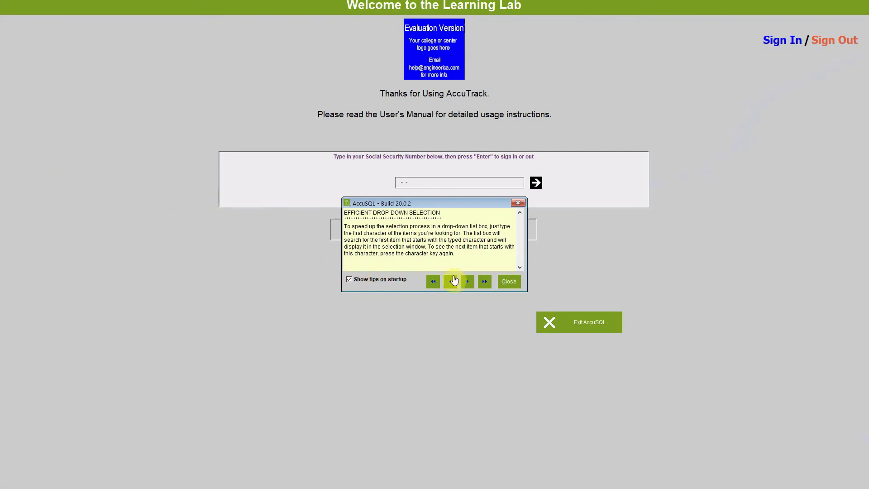
pyautogui.click(507, 283)
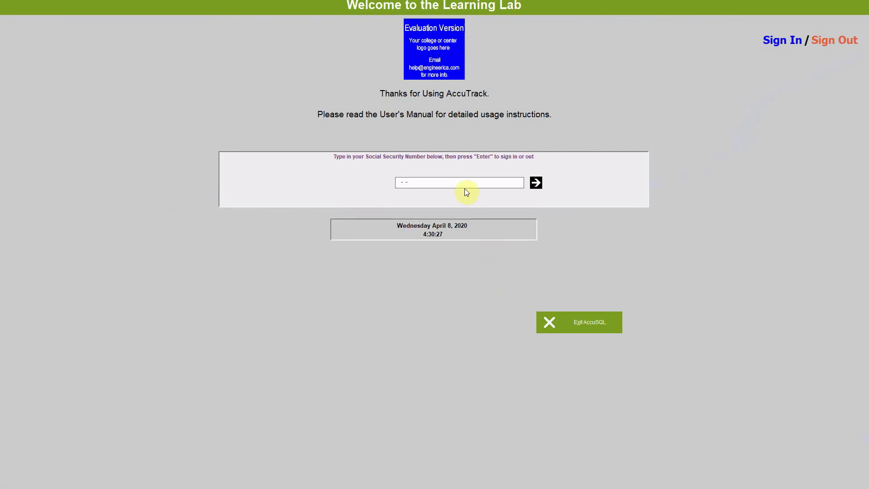
pyautogui.write('111111111')
pyautogui.press('Return')
pyautogui.write('**')
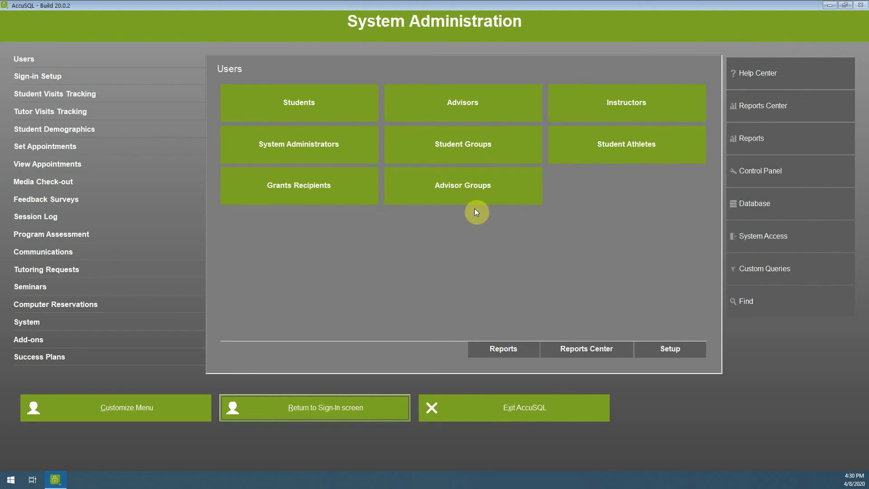
# - Check the Students records in the connected database, acknowledging the photo import, and return to System Administration
pyautogui.click(311, 113)
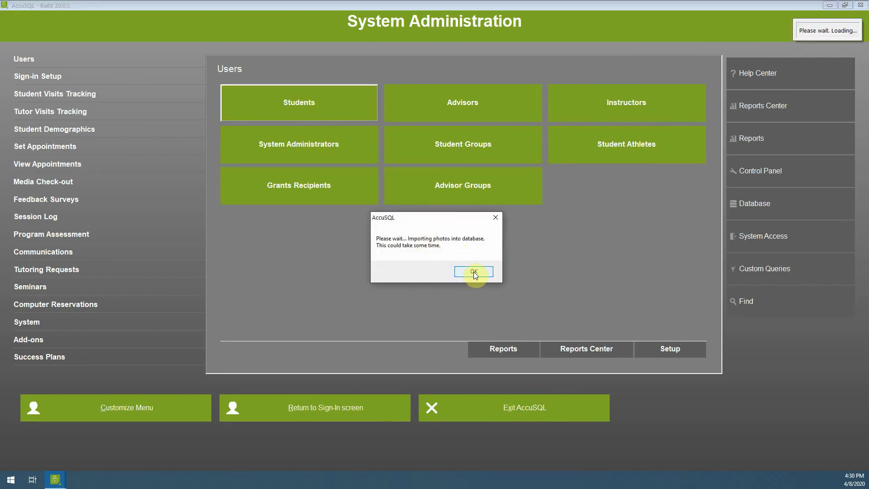
pyautogui.click(474, 272)
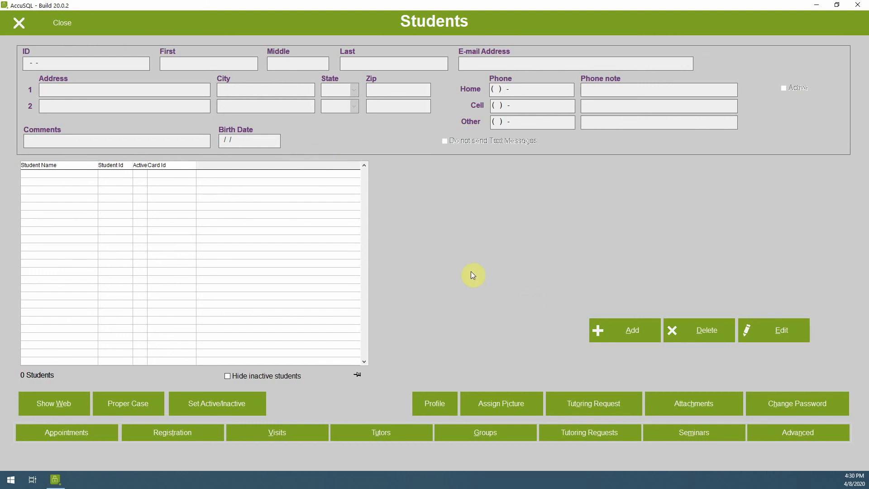
pyautogui.click(58, 31)
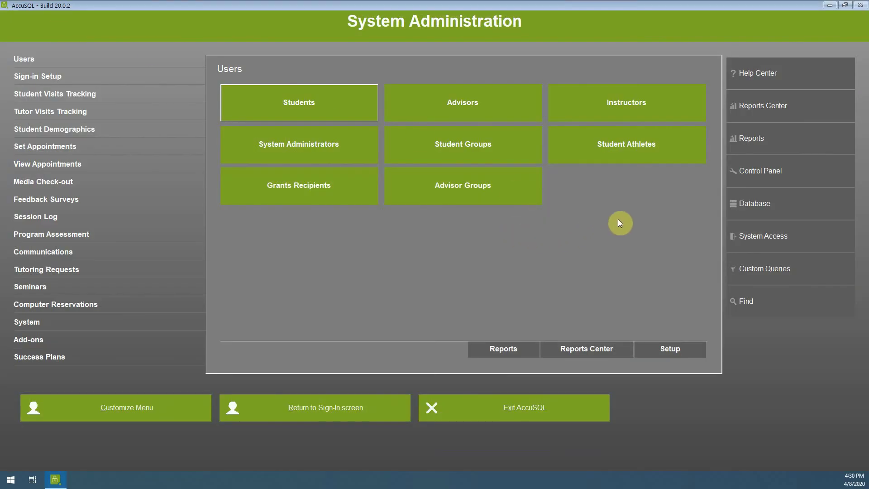
# - Reopen the Database Location settings and review the saved SQL Server connection info
pyautogui.click(754, 205)
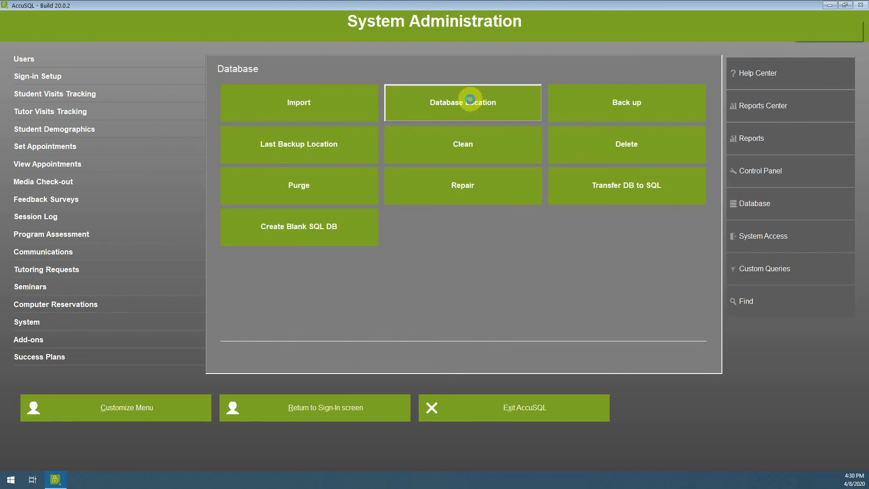
pyautogui.click(471, 104)
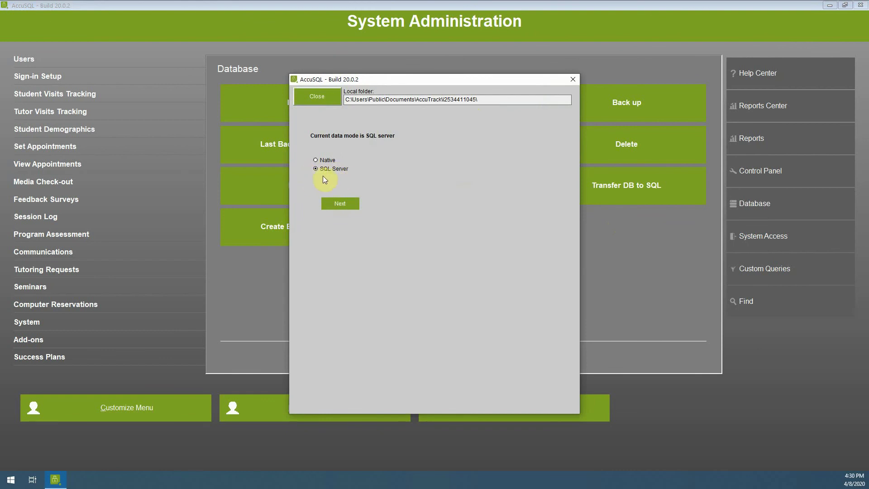
pyautogui.click(340, 204)
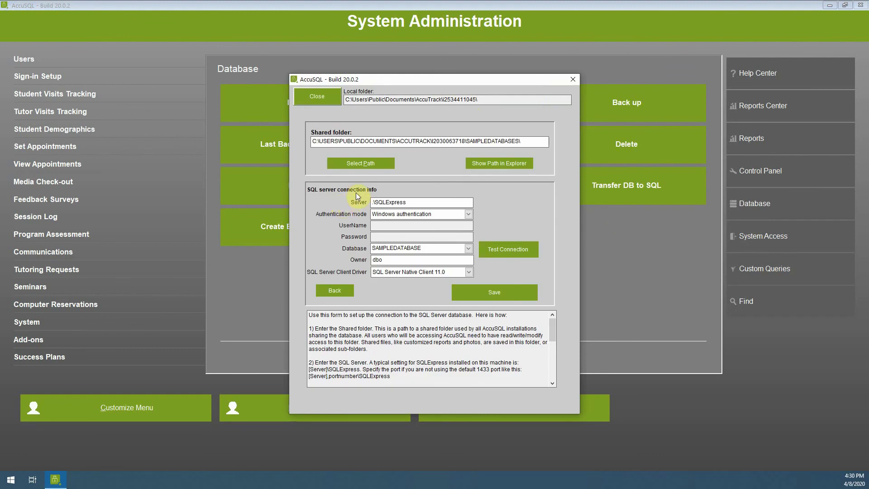